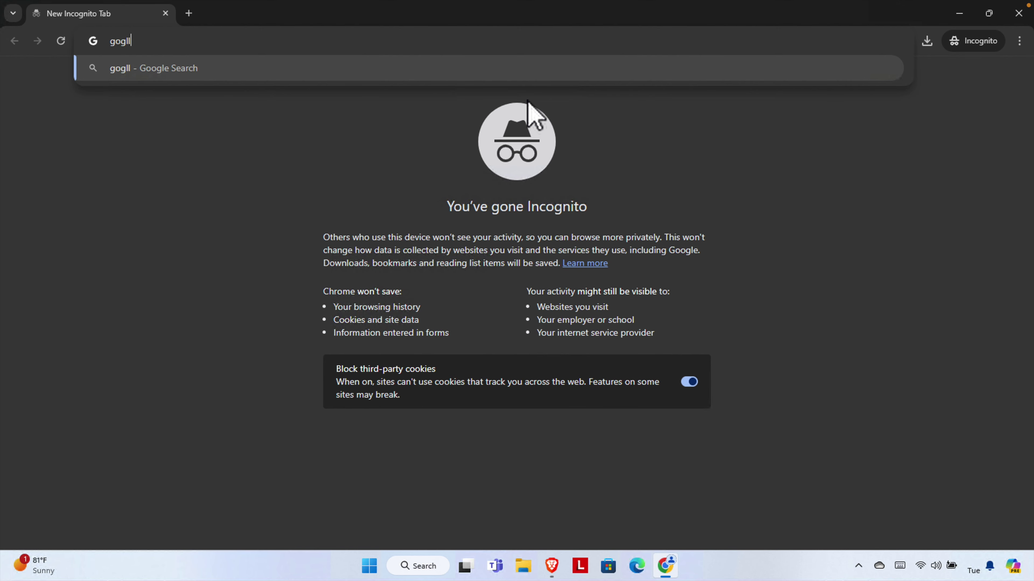
Clear the mistyped address and load google.com in the incognito tab.
key("BackSpace")
key("BackSpace")
key("BackSpace")
key("BackSpace")
key("BackSpace")
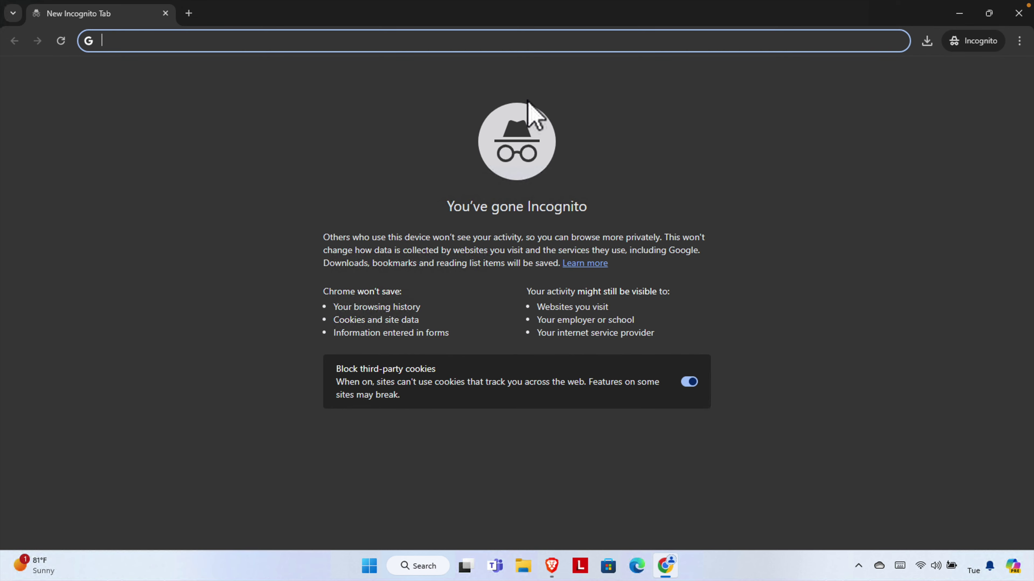
type("go")
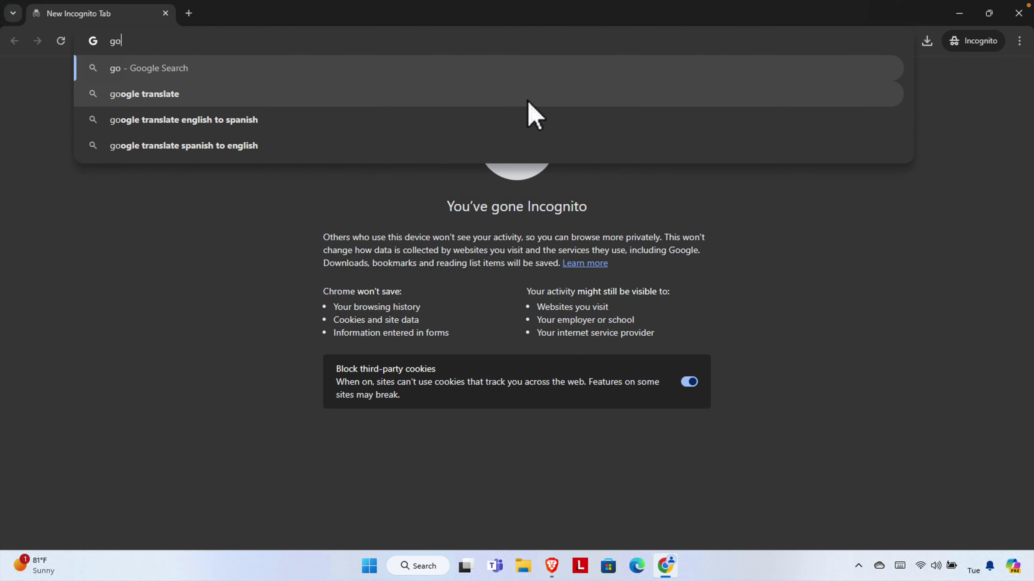
type("ogle.com")
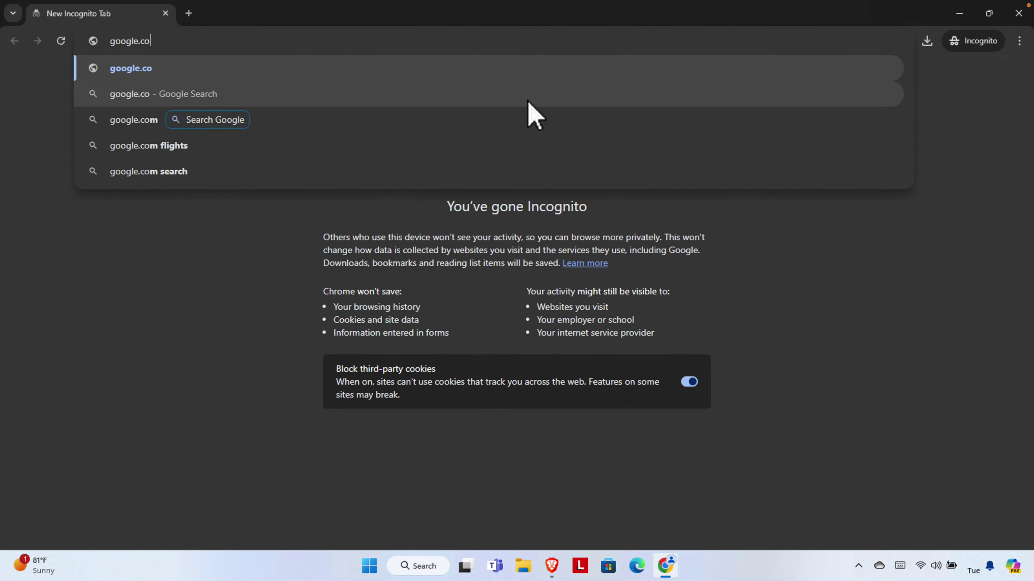
key("Return")
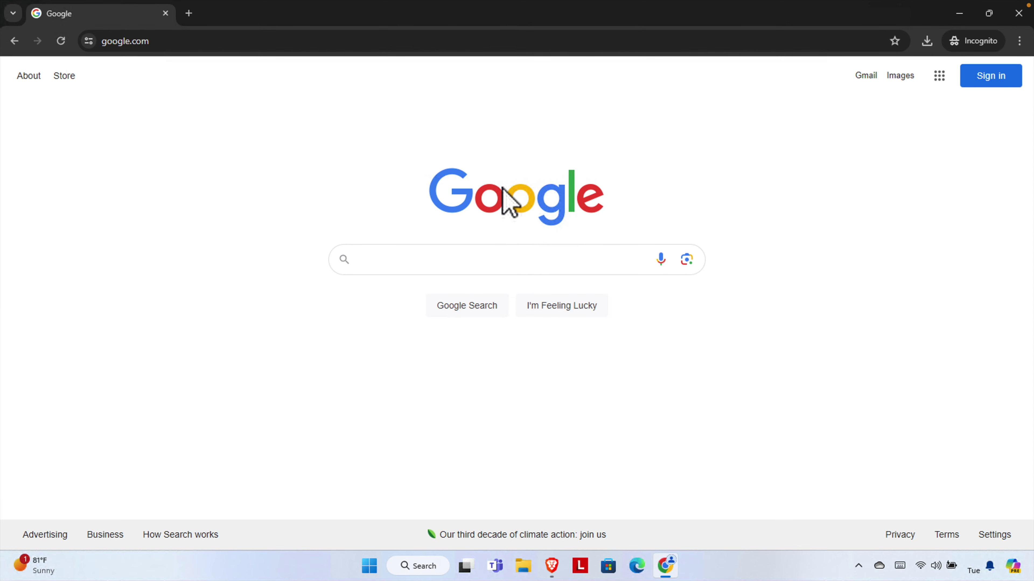
Search Google for node.js and open the official Node.js website from the results.
type("node.")
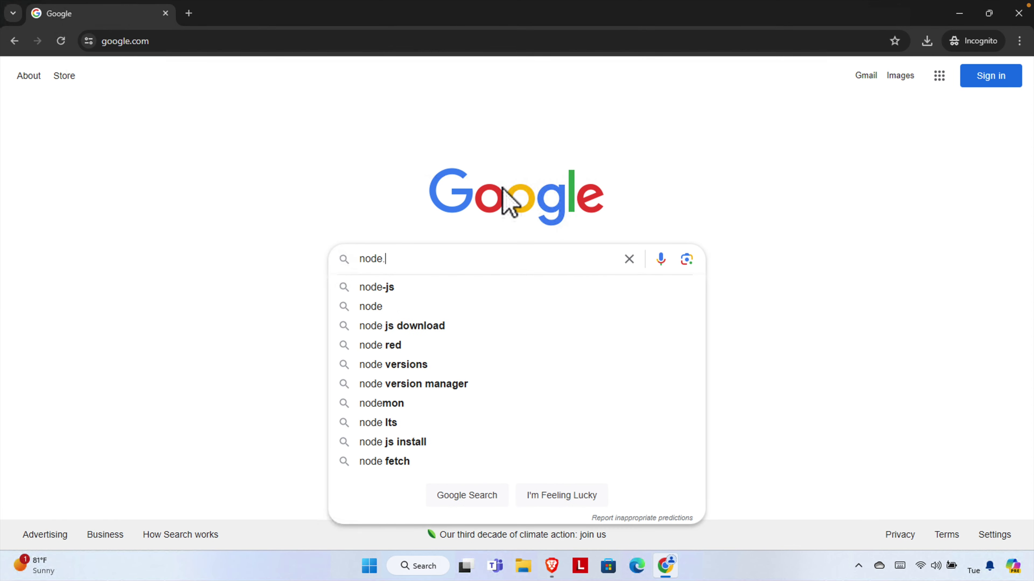
type("js")
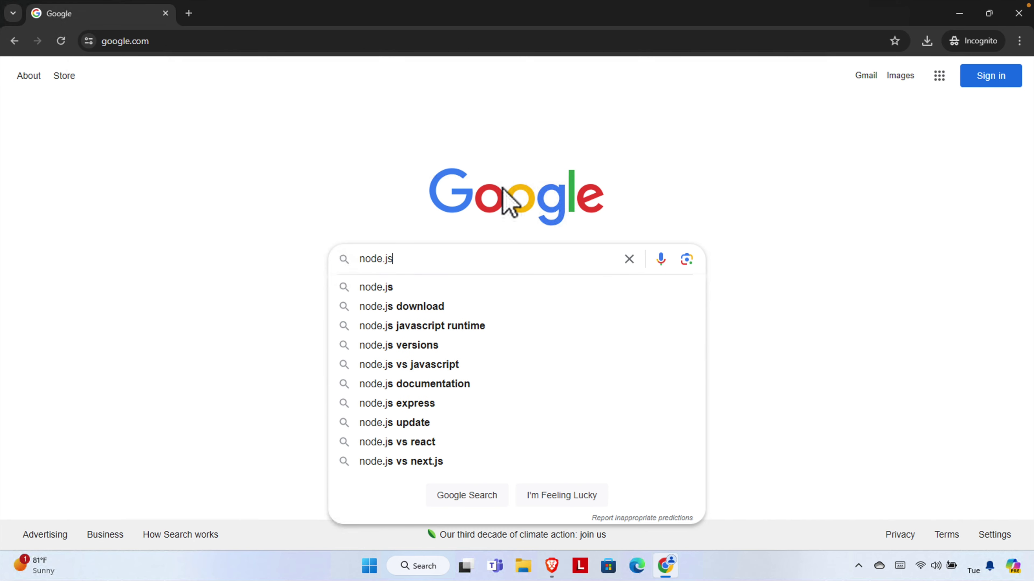
key("Return")
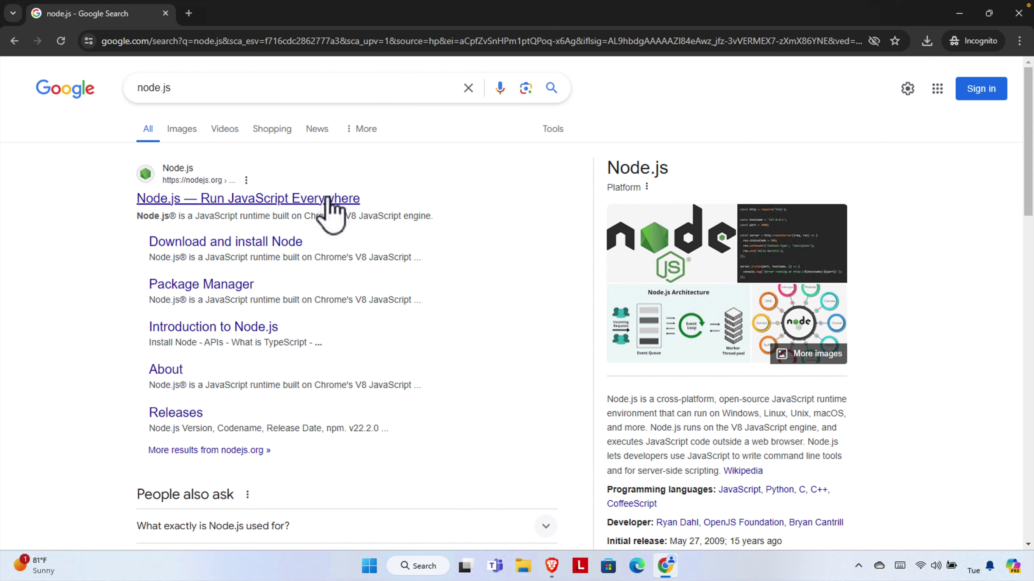
left_click(329, 199)
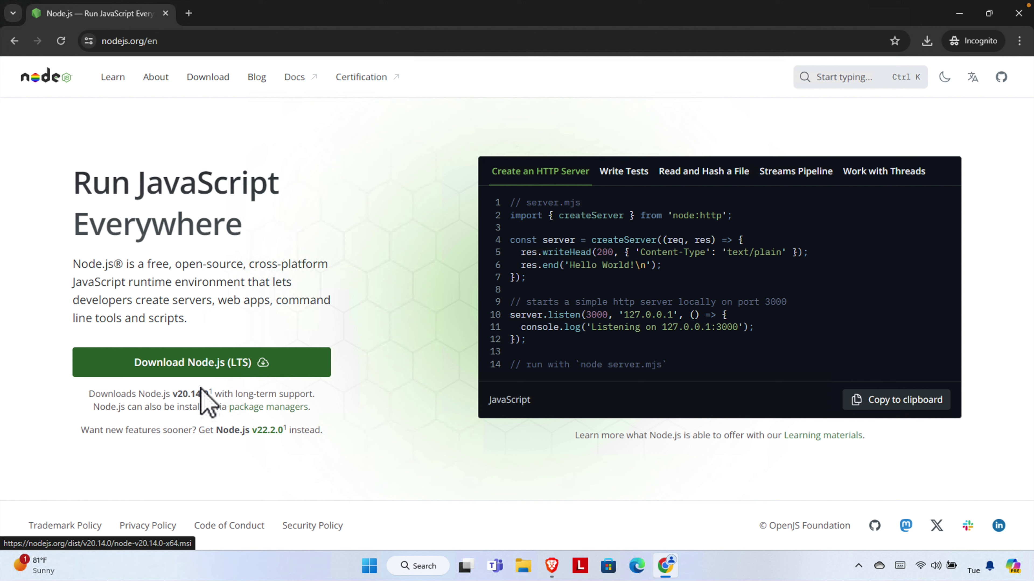
Download the Node.js v20.14.0 LTS installer and save node-v20.14.0-x64.msi in the Downloads folder.
left_click_drag(167, 395, 212, 395)
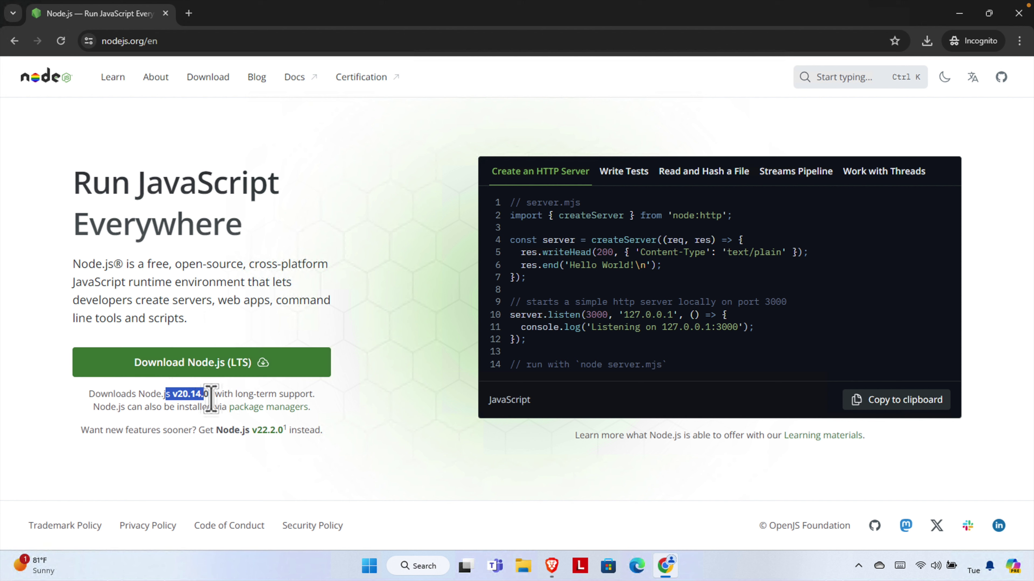
left_click(233, 397)
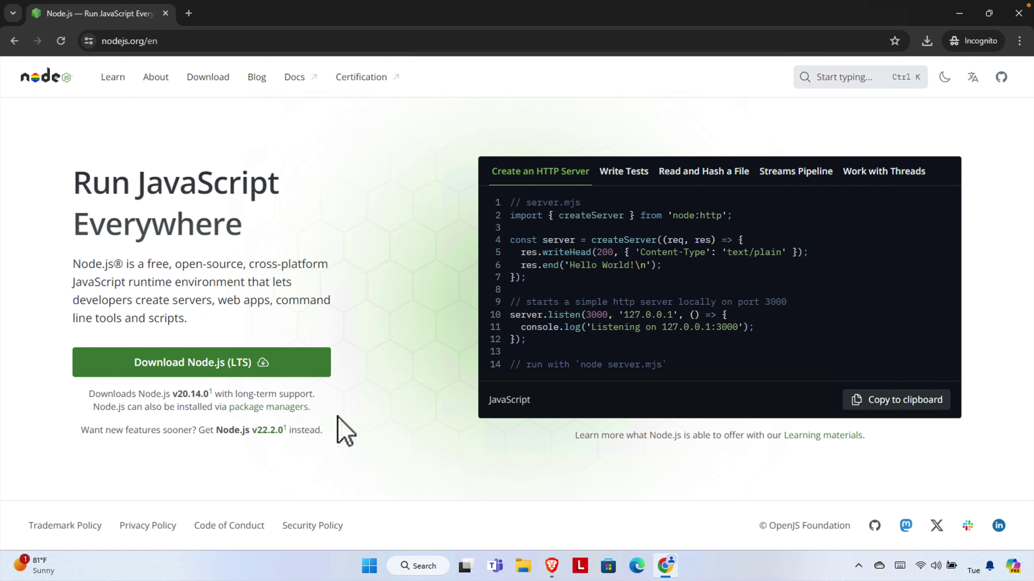
left_click_drag(315, 397, 73, 395)
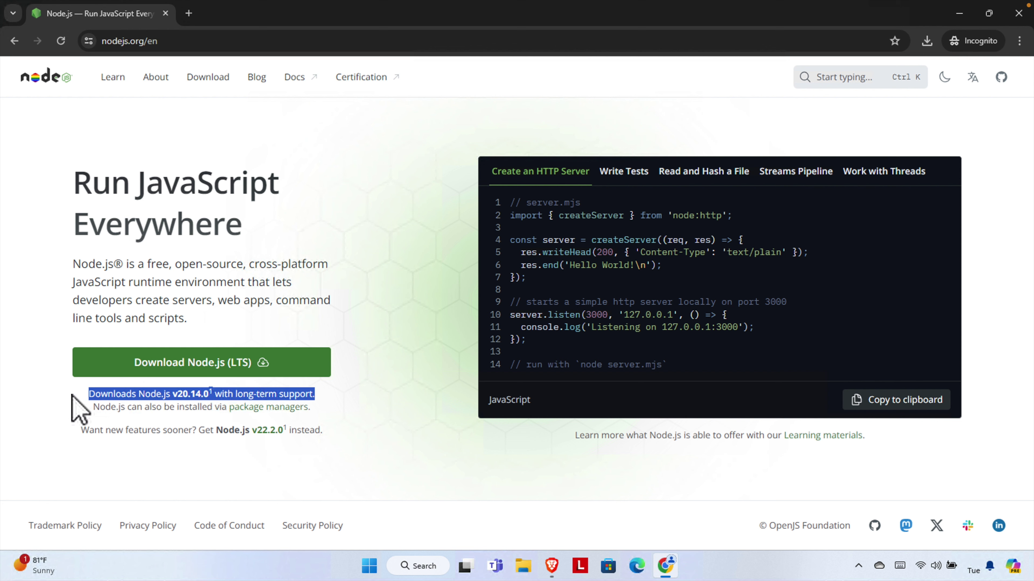
left_click(105, 391)
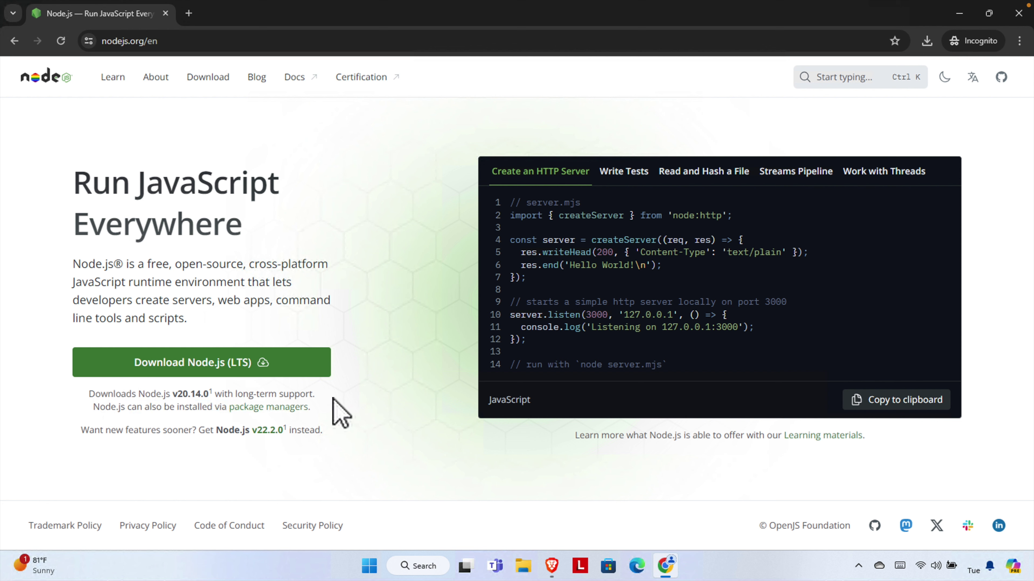
left_click_drag(333, 398, 84, 395)
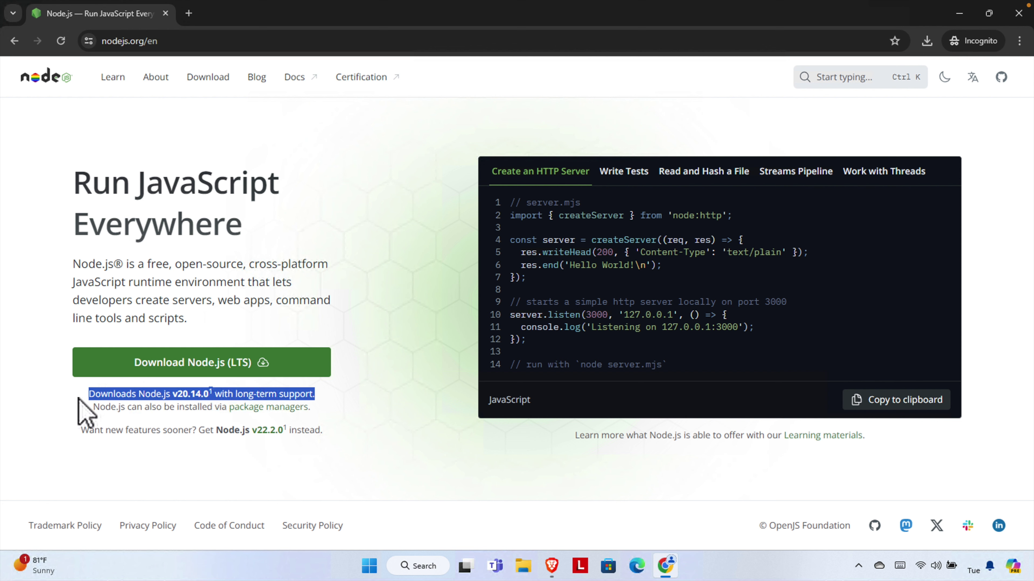
left_click(229, 365)
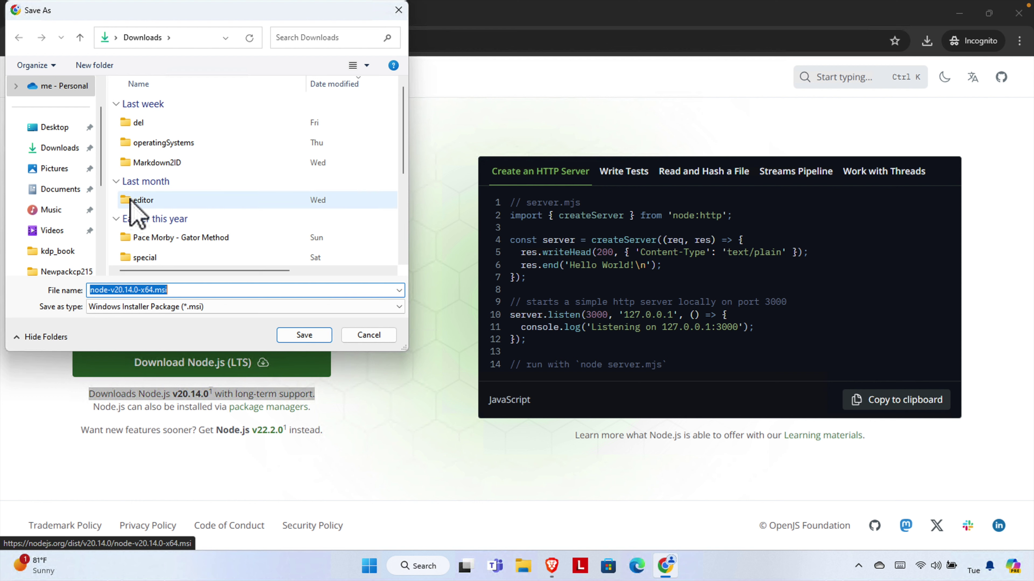
left_click(54, 150)
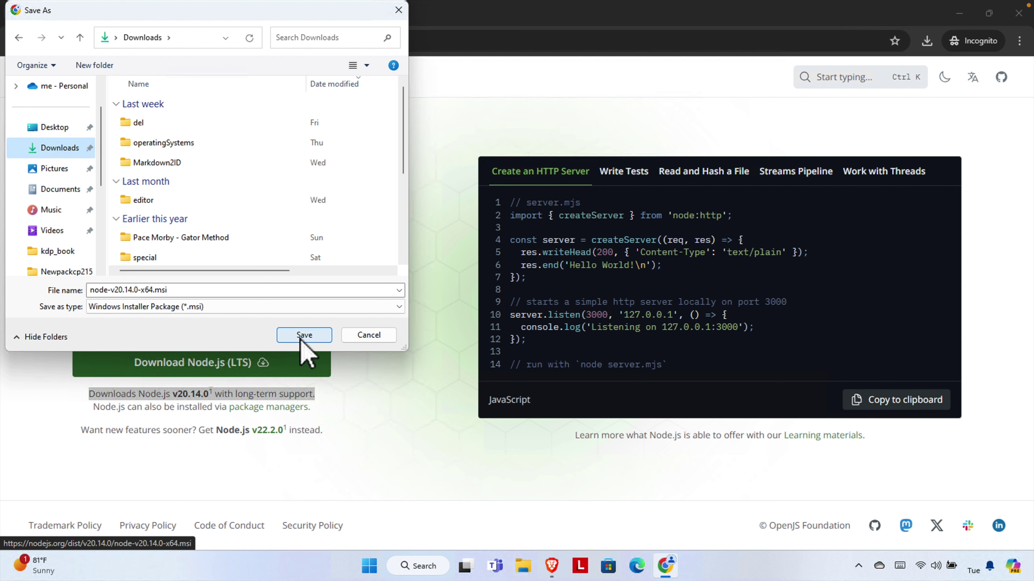
left_click(319, 334)
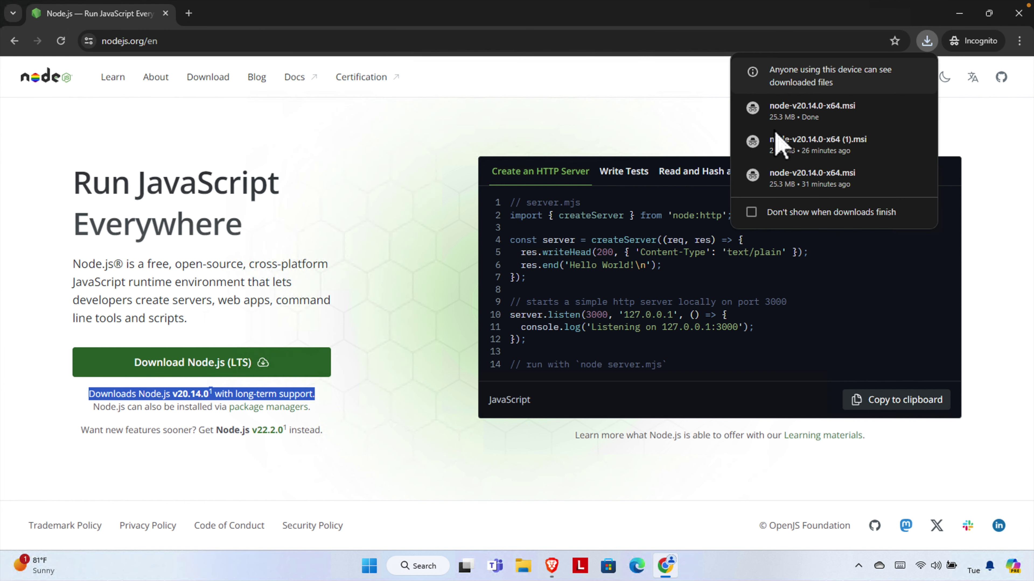
mouse_move(826, 115)
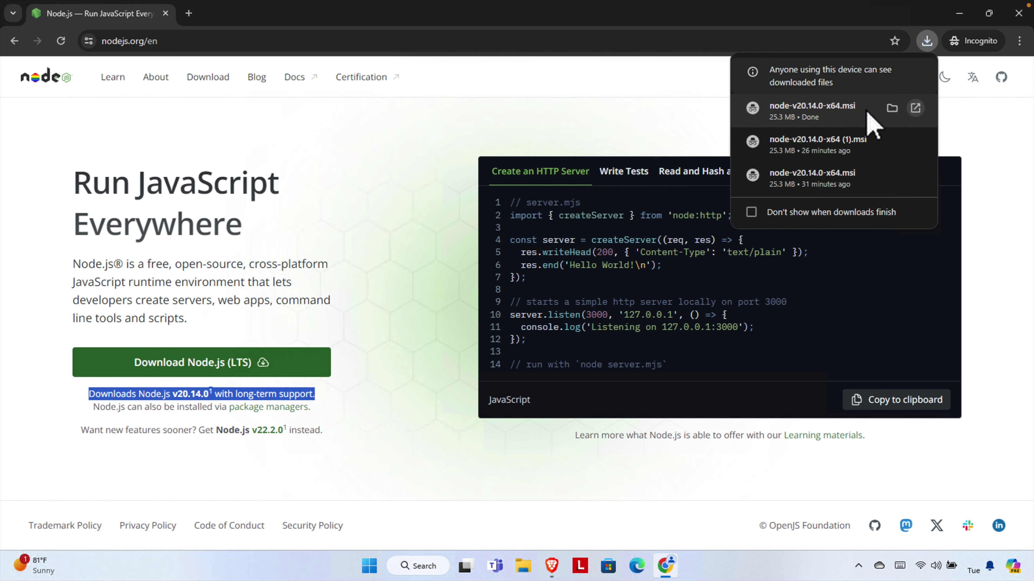
left_click(569, 102)
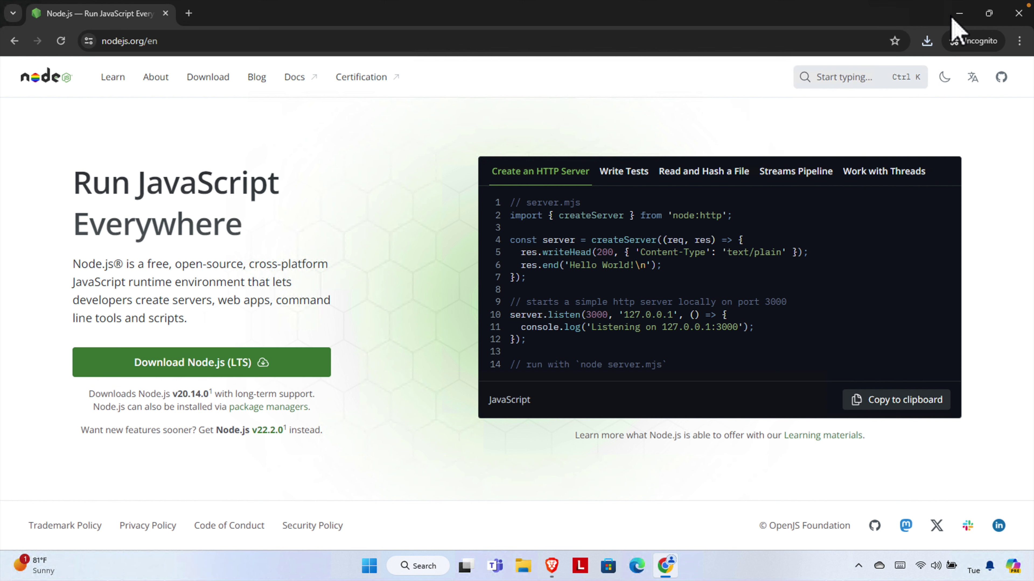
Switch to File Explorer and launch node-v20.14.0-x64.msi from the Downloads folder, leaving only the setup wizard in view.
left_click(958, 13)
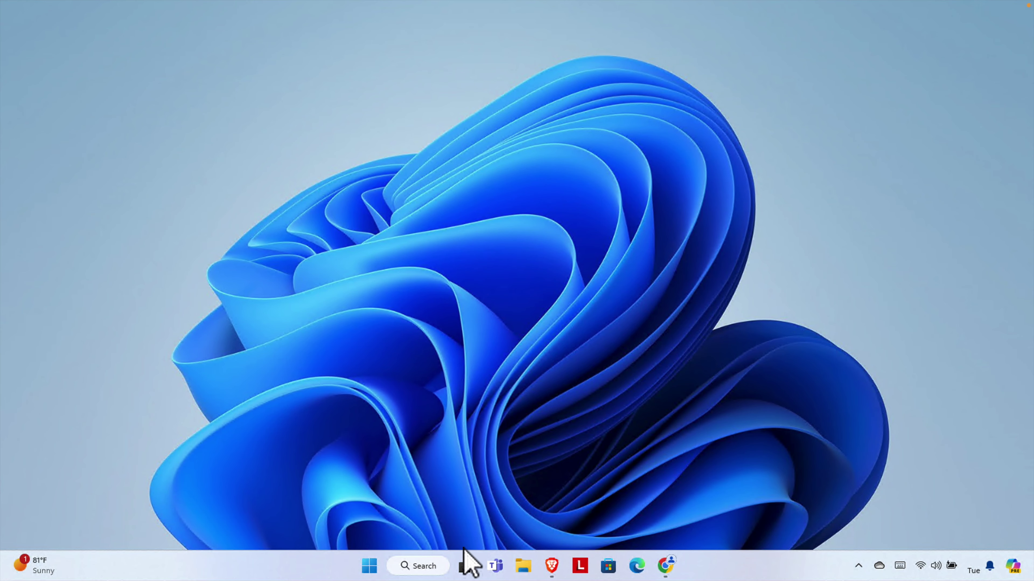
left_click(524, 568)
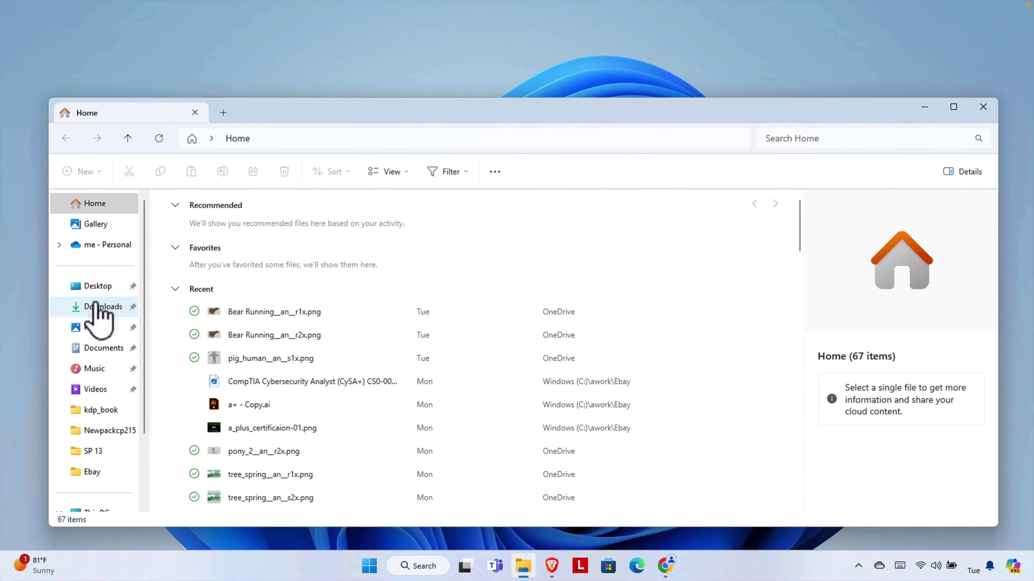
left_click(102, 308)
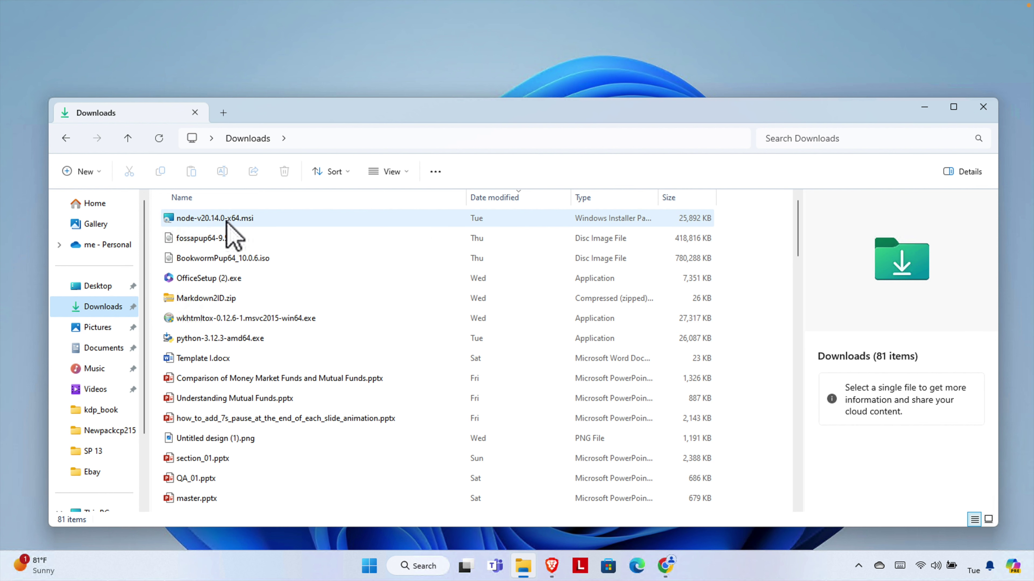
left_click(229, 222)
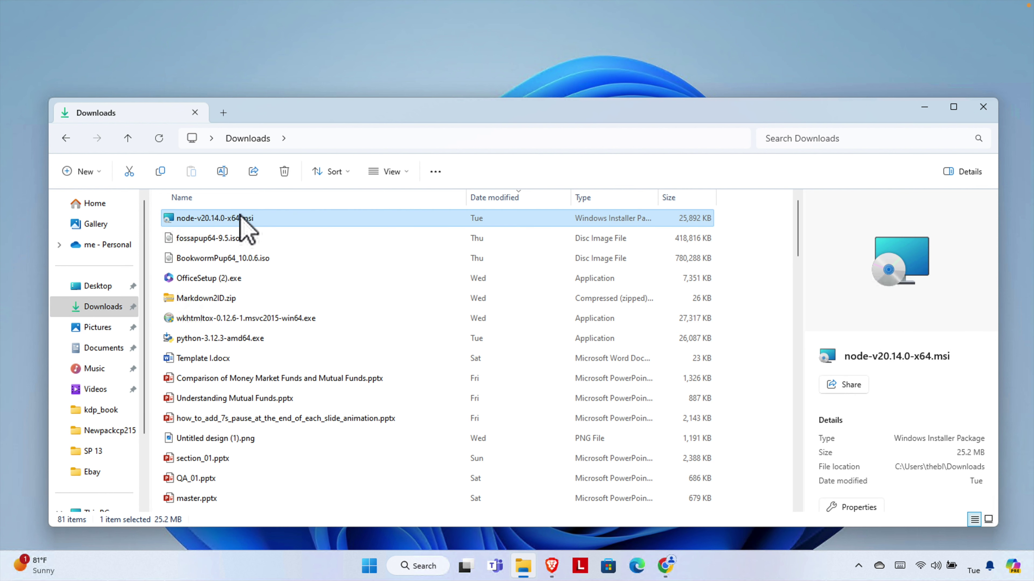
double_click(248, 220)
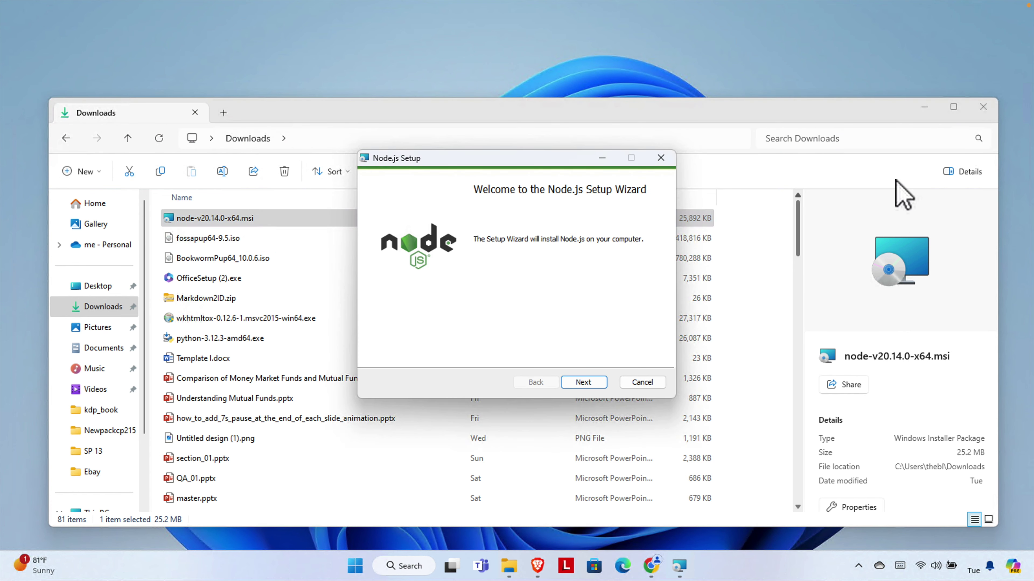
left_click(926, 106)
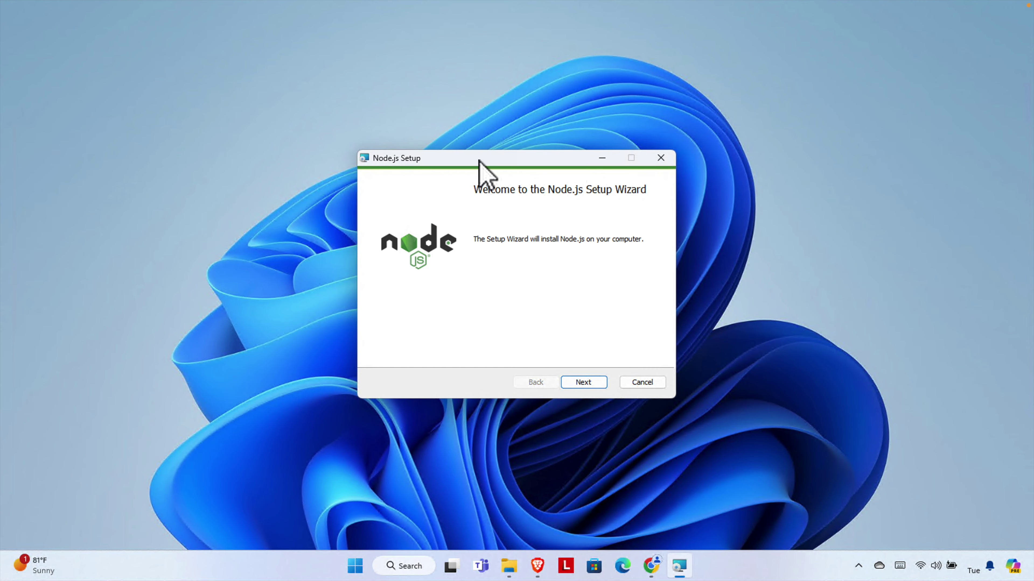
Accept the Node.js license and keep the setup defaults: C:\Program Files\nodejs\, standard features, and no automatic native-module tools.
left_click(584, 383)
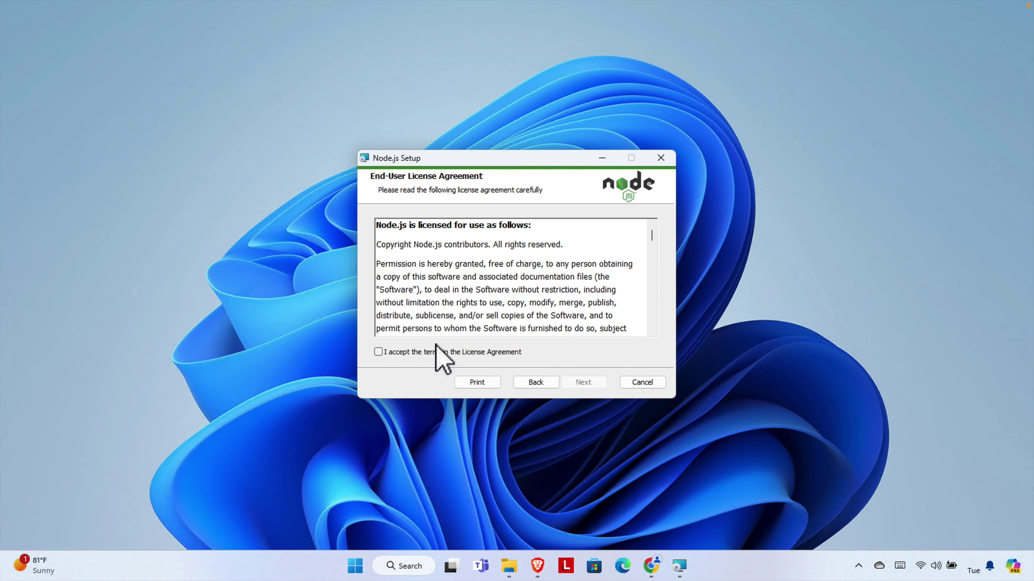
left_click(415, 352)
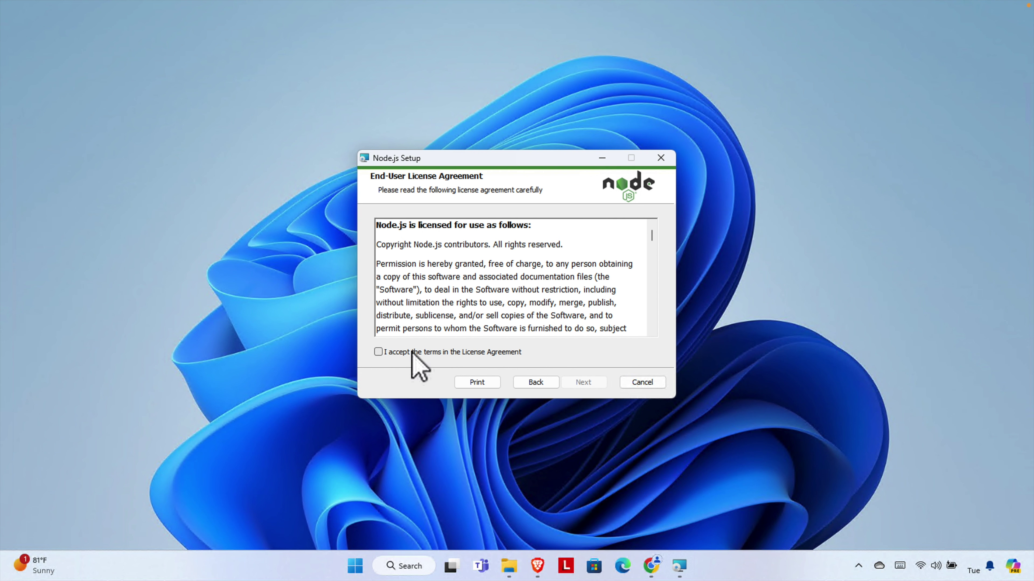
left_click(588, 385)
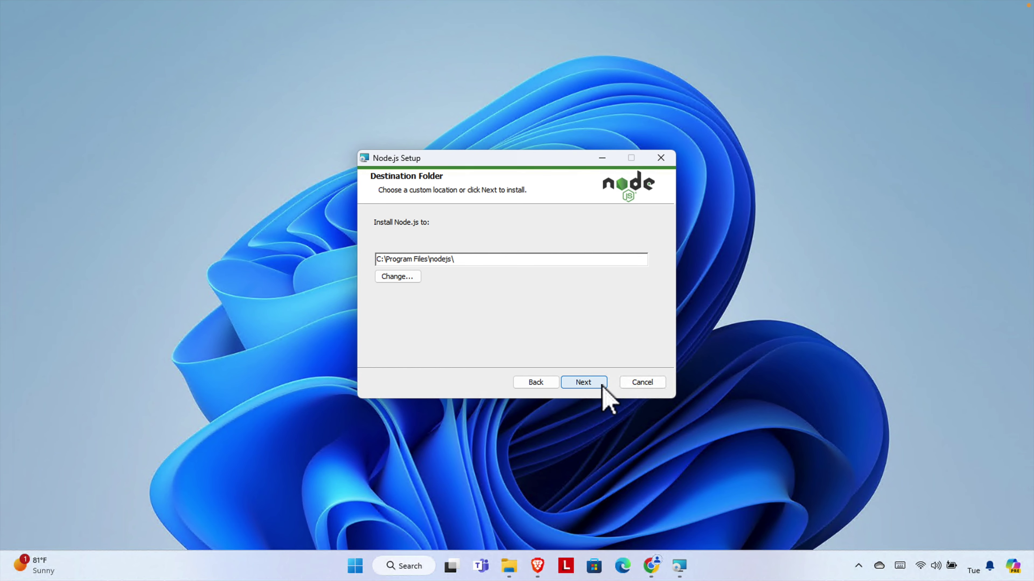
left_click(589, 383)
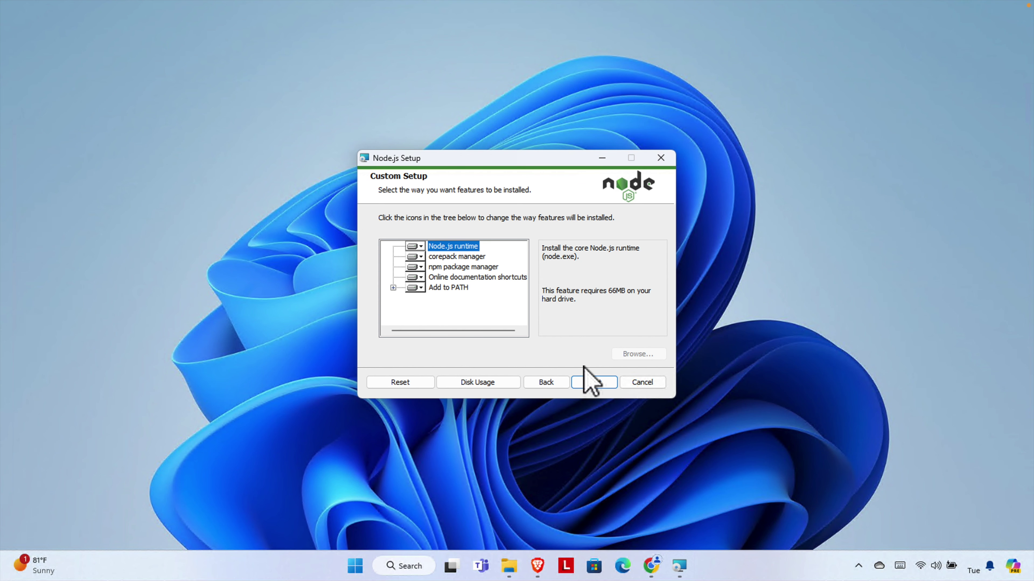
left_click(598, 385)
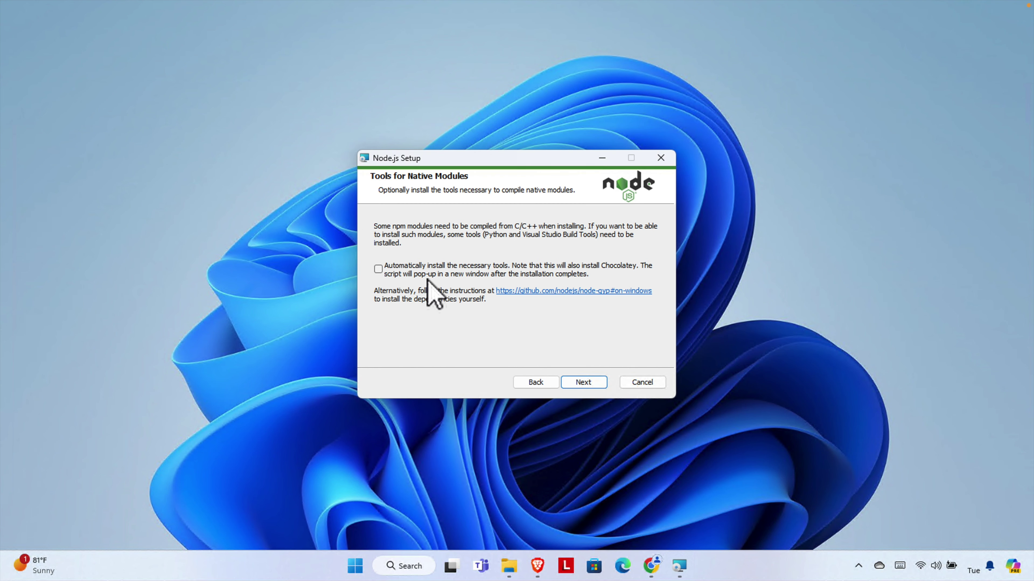
left_click(583, 383)
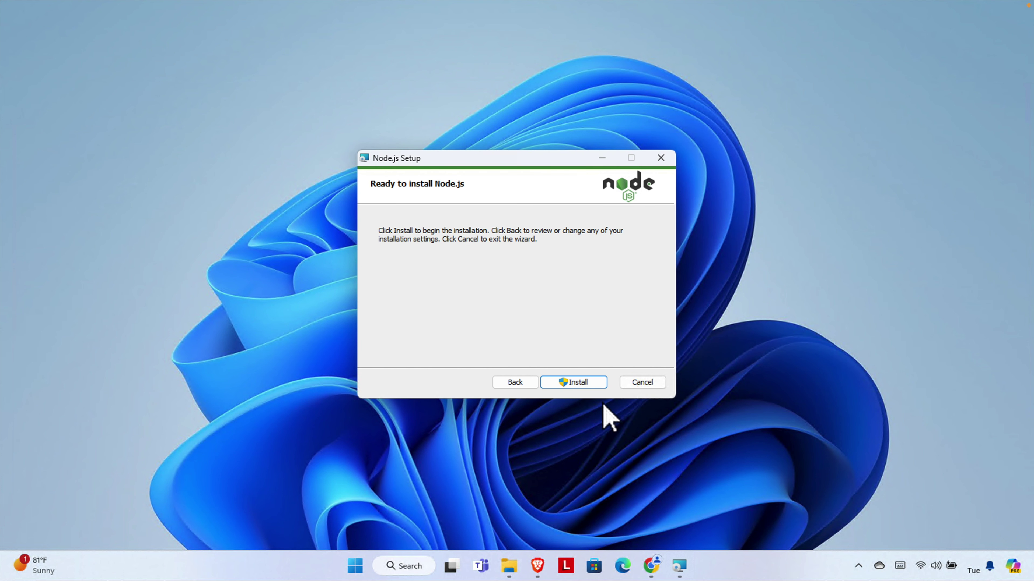
Install Node.js, allowing the installer to make changes to the device, and finish the setup wizard.
left_click(579, 382)
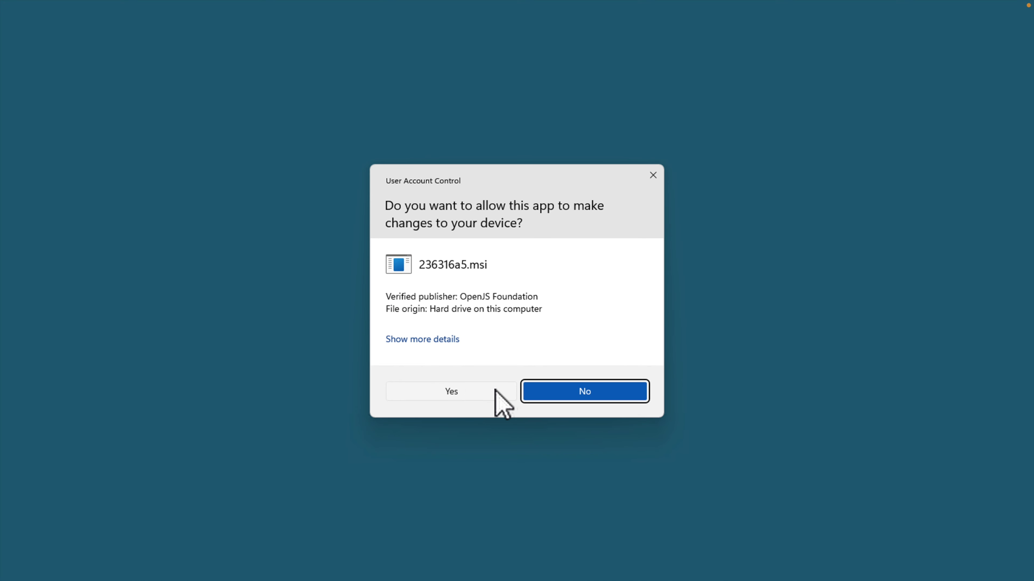
left_click(448, 391)
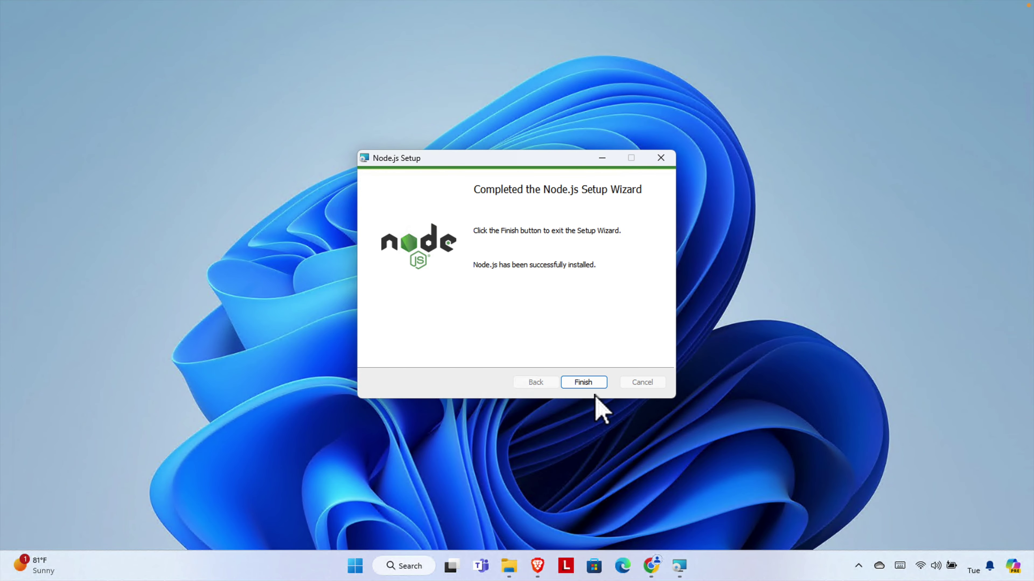
left_click(585, 382)
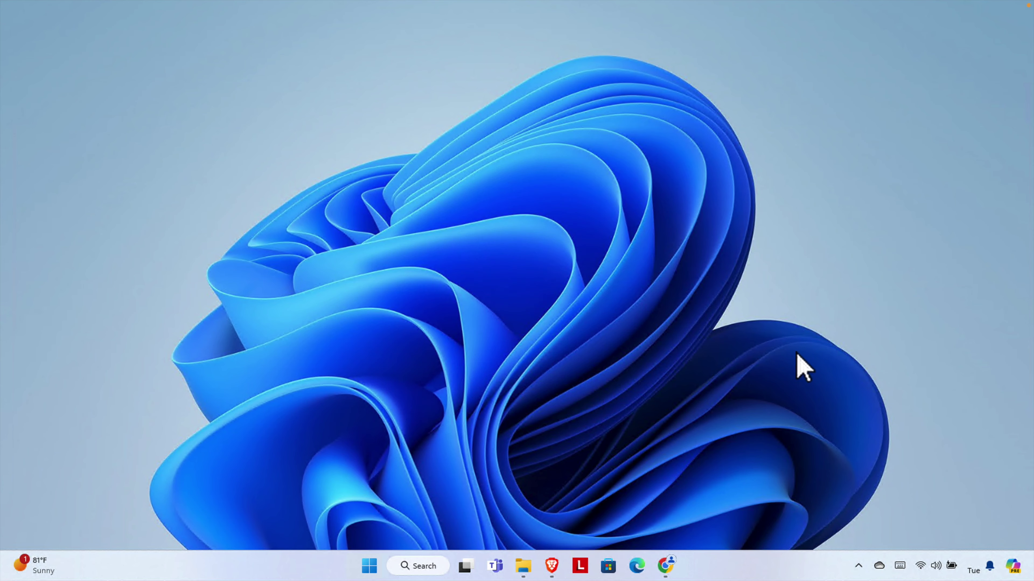
Find cmd through Windows search and open a Command Prompt window.
left_click(416, 567)
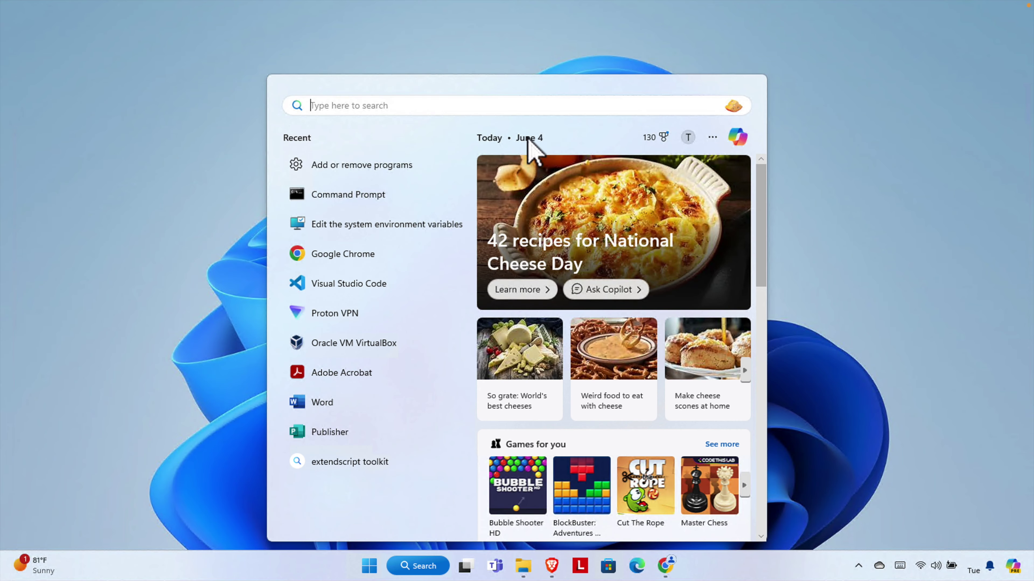
type("cmd")
key("Return")
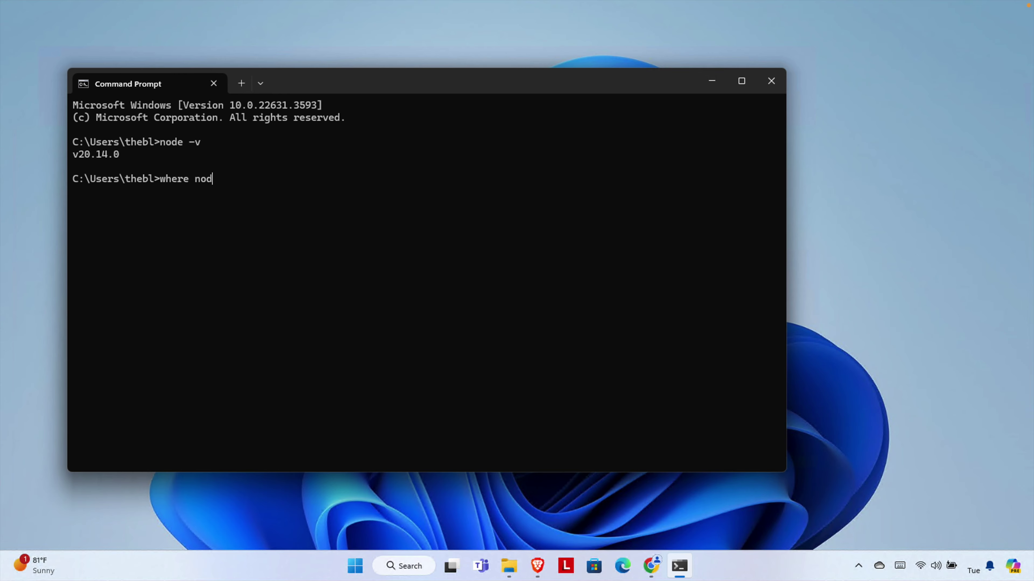
Run where node to locate the installed Node.js executable, and copy the path it returns.
key("Return")
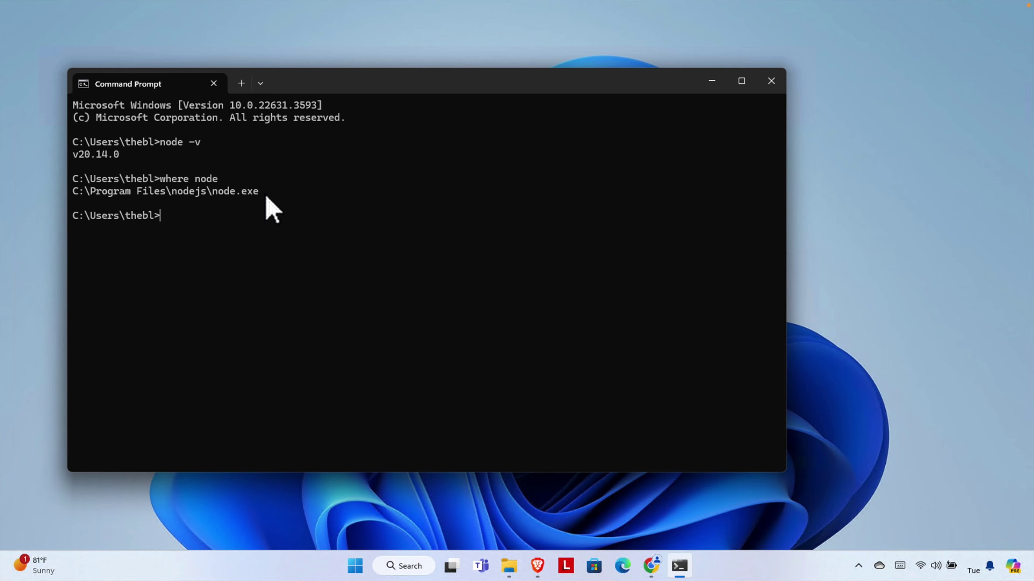
left_click_drag(268, 191, 73, 191)
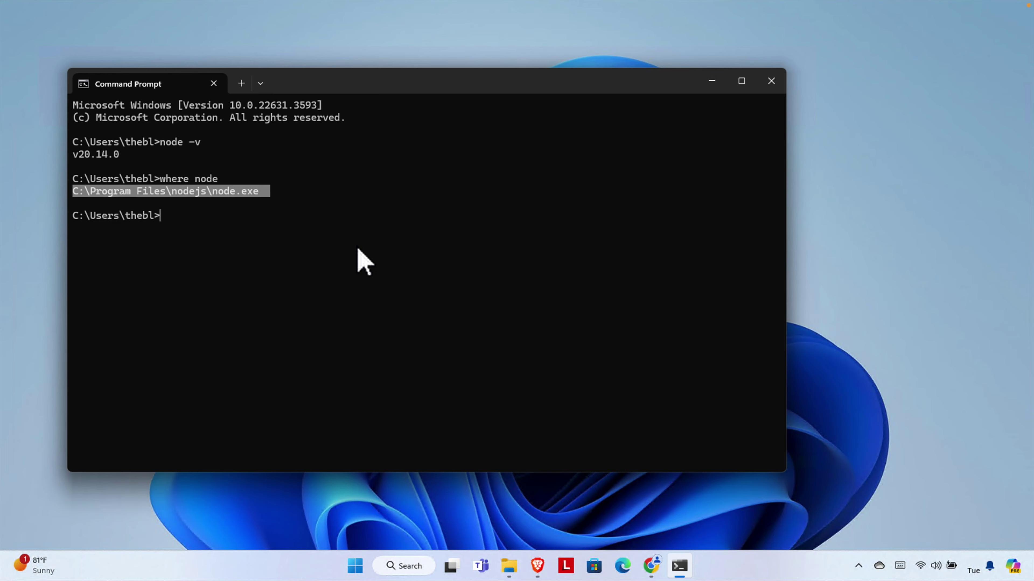
key("ctrl+c")
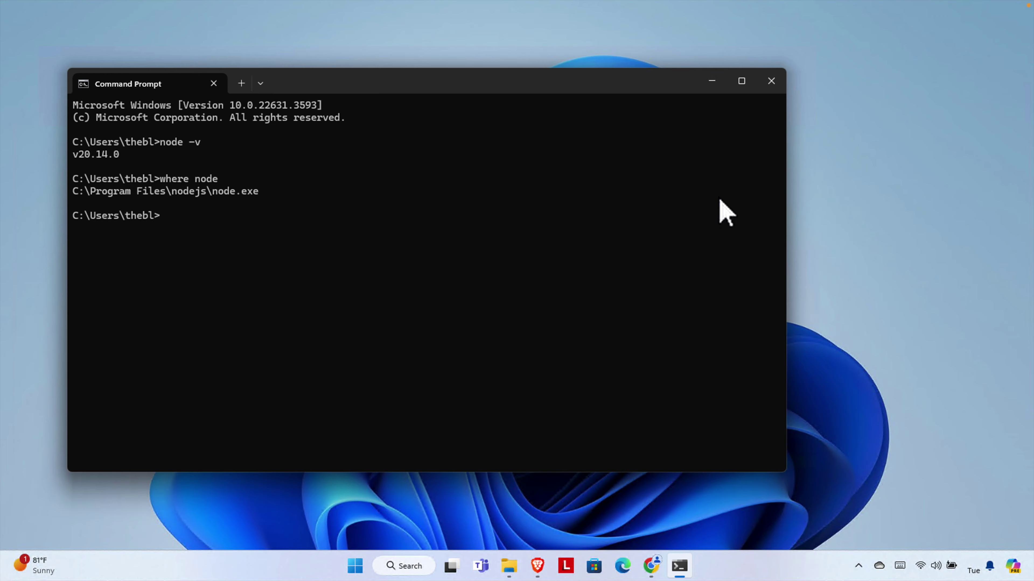
Check the installed npm version with npm -v, highlight the returned version number briefly, and clear the selection.
type("npm -v")
key("Return")
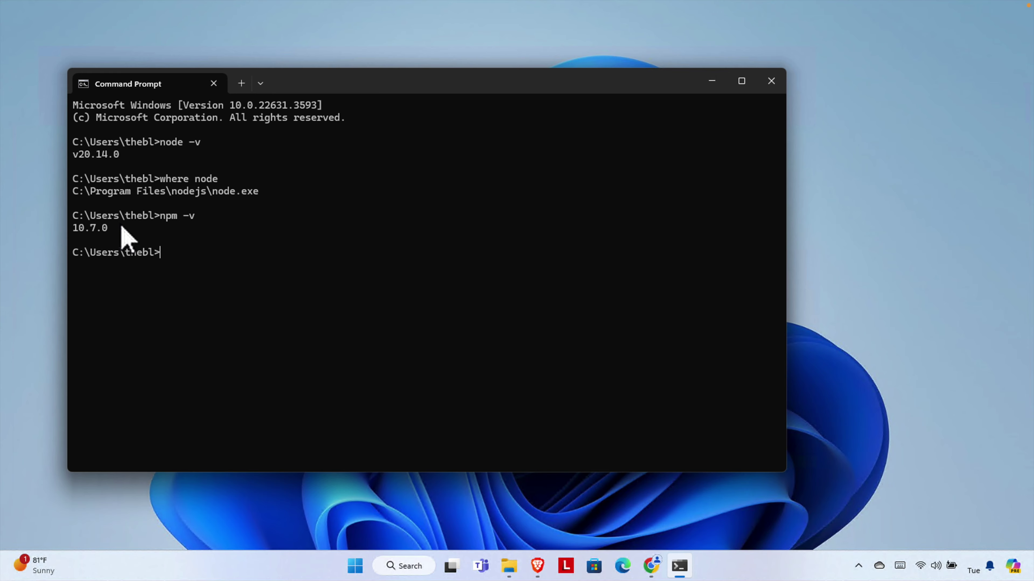
left_click_drag(118, 227, 68, 227)
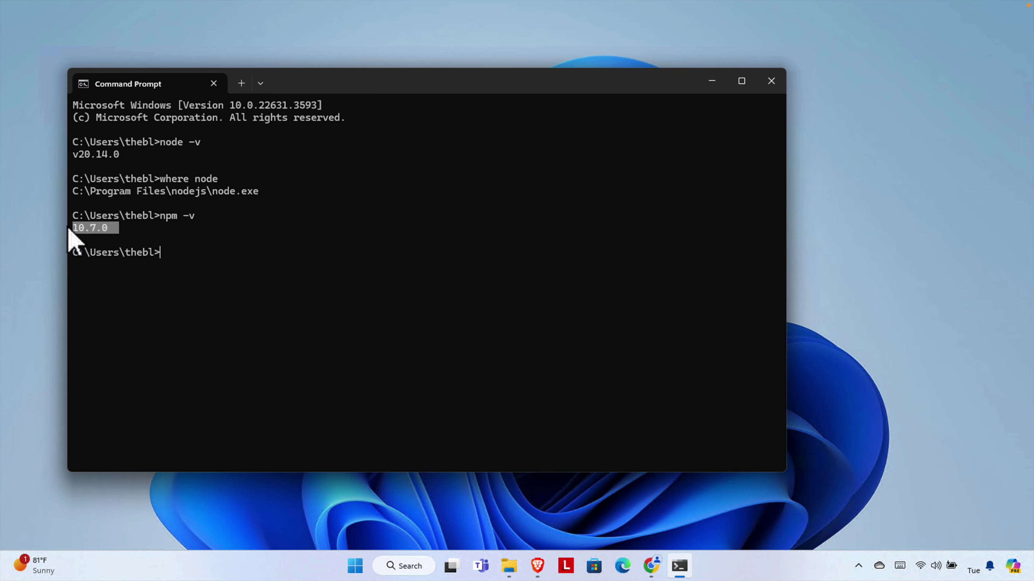
left_click(179, 232)
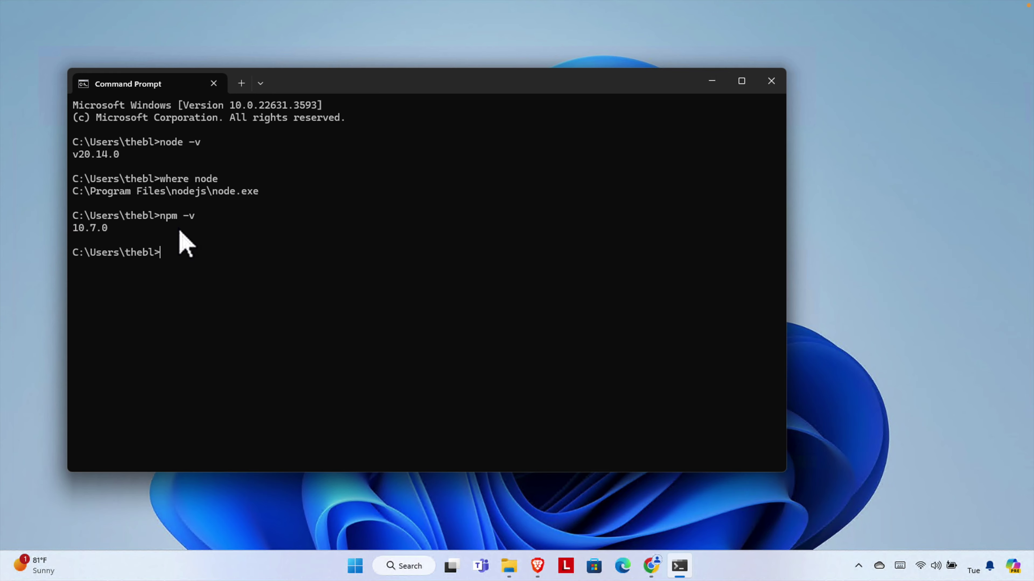